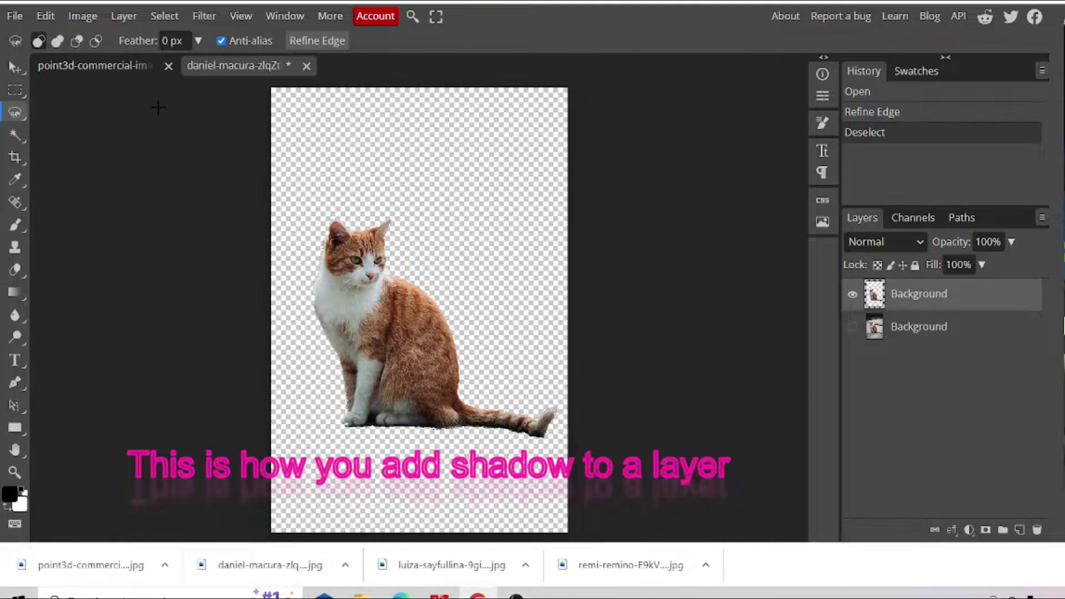
# Step: Drag the cat cutout layer onto the point3d room photo as a new top layer
pyautogui.click(80, 67)
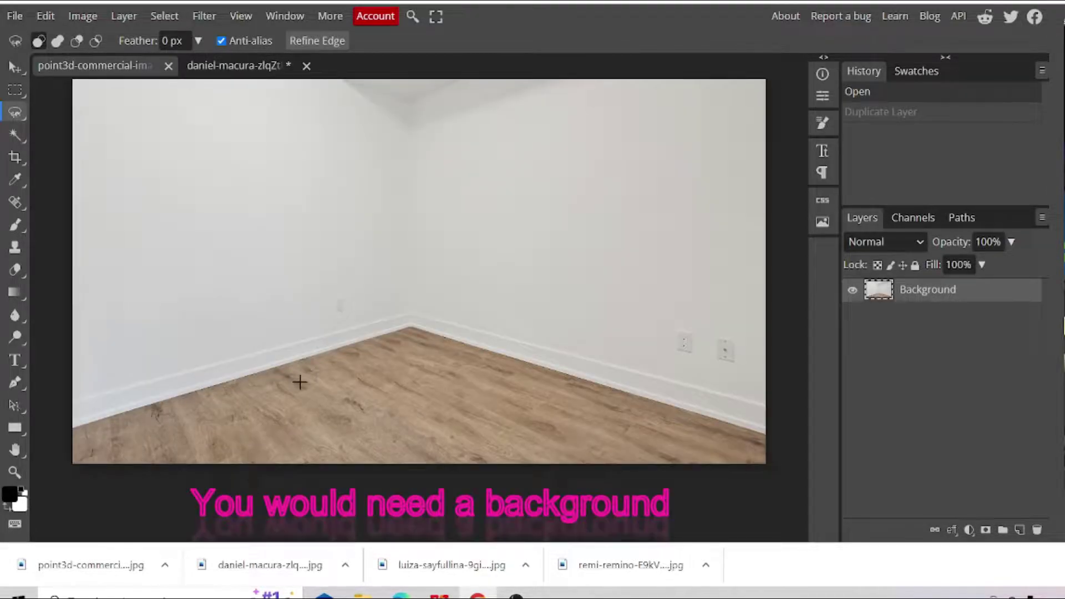
pyautogui.click(248, 67)
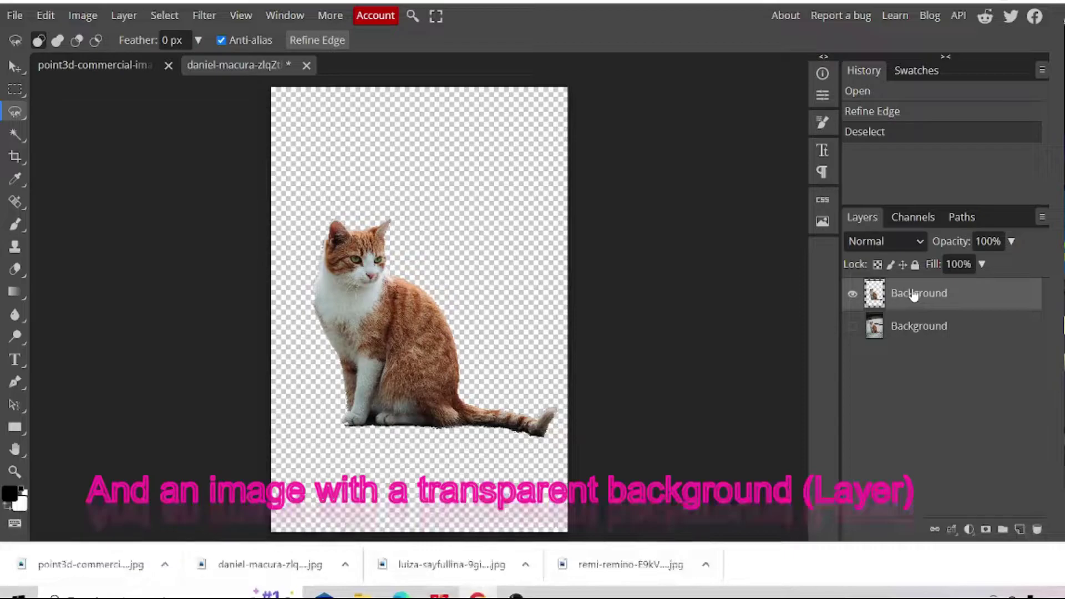
pyautogui.moveTo(914, 295); pyautogui.dragTo(82, 51)
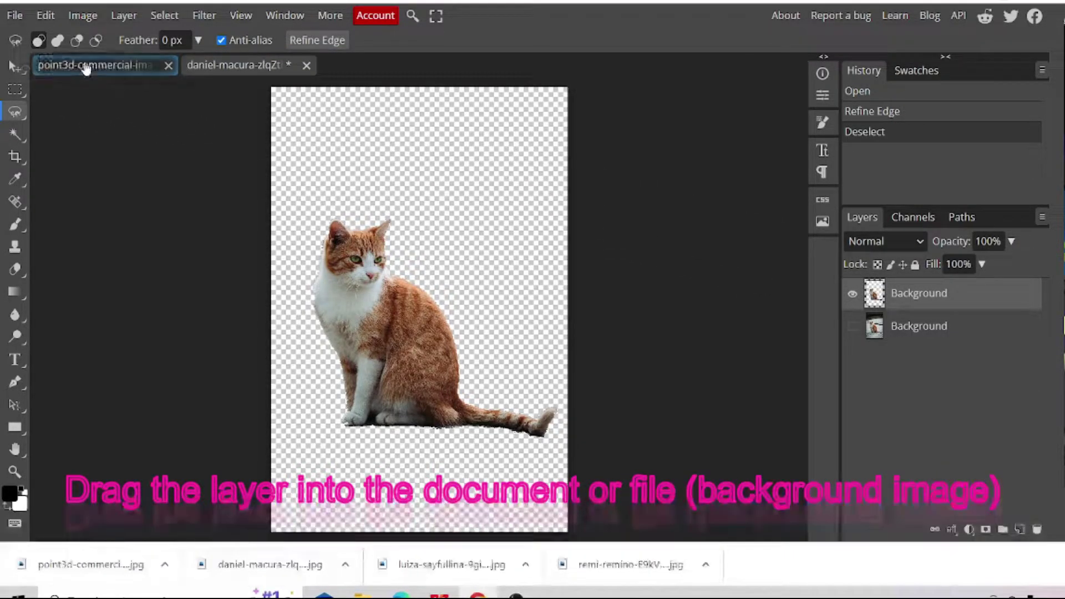
pyautogui.moveTo(82, 51); pyautogui.dragTo(173, 130)
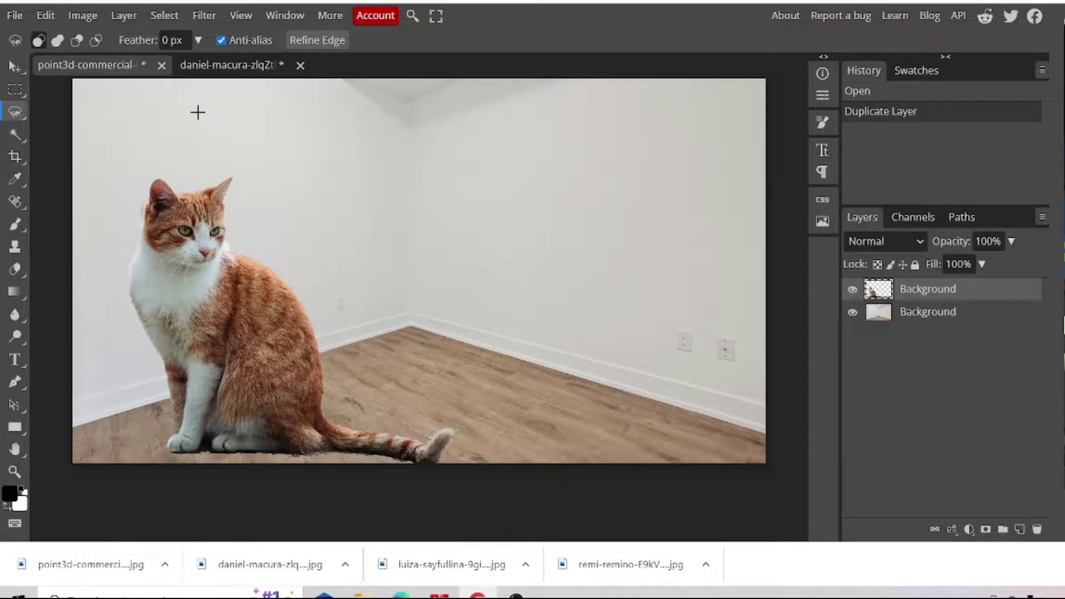
pyautogui.click(46, 17)
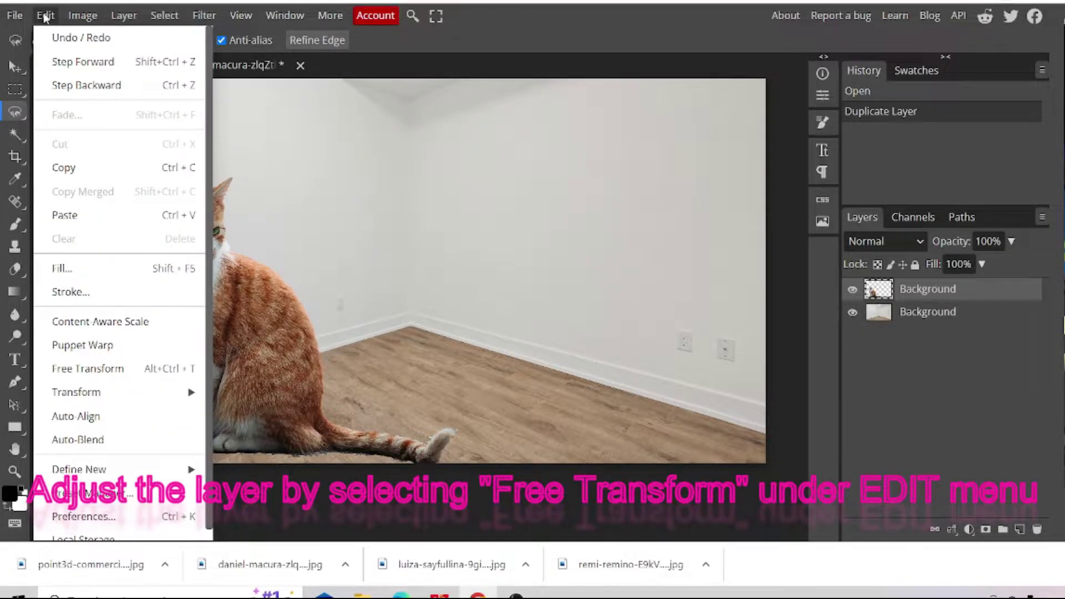
# Step: Free Transform the cat to 83.06% scale, centre it on the room floor, and apply
pyautogui.click(87, 375)
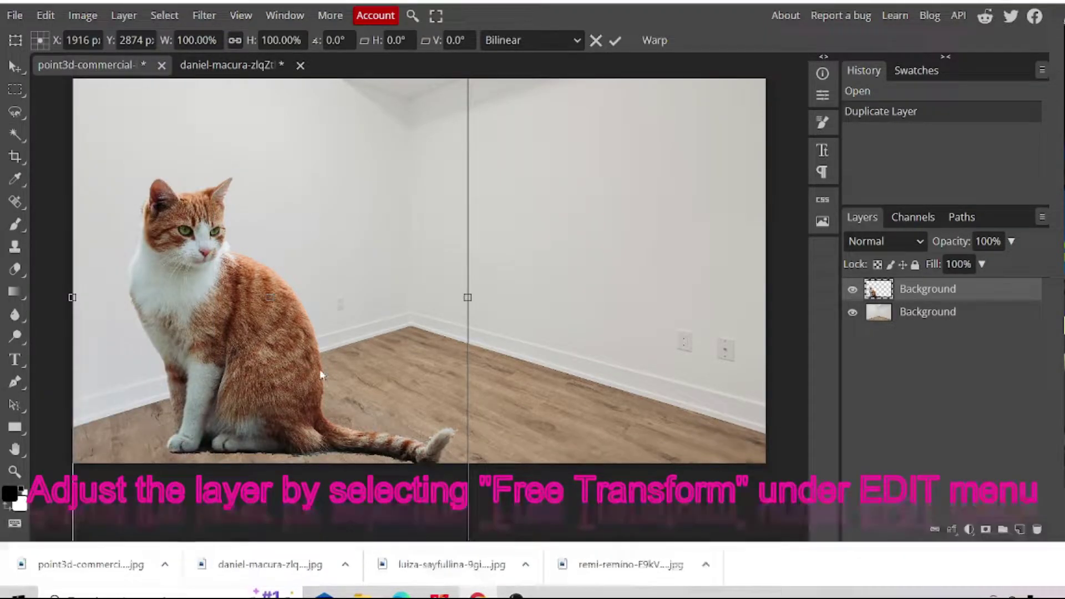
pyautogui.moveTo(320, 368); pyautogui.dragTo(319, 292)
pyautogui.moveTo(468, 515); pyautogui.dragTo(401, 431)
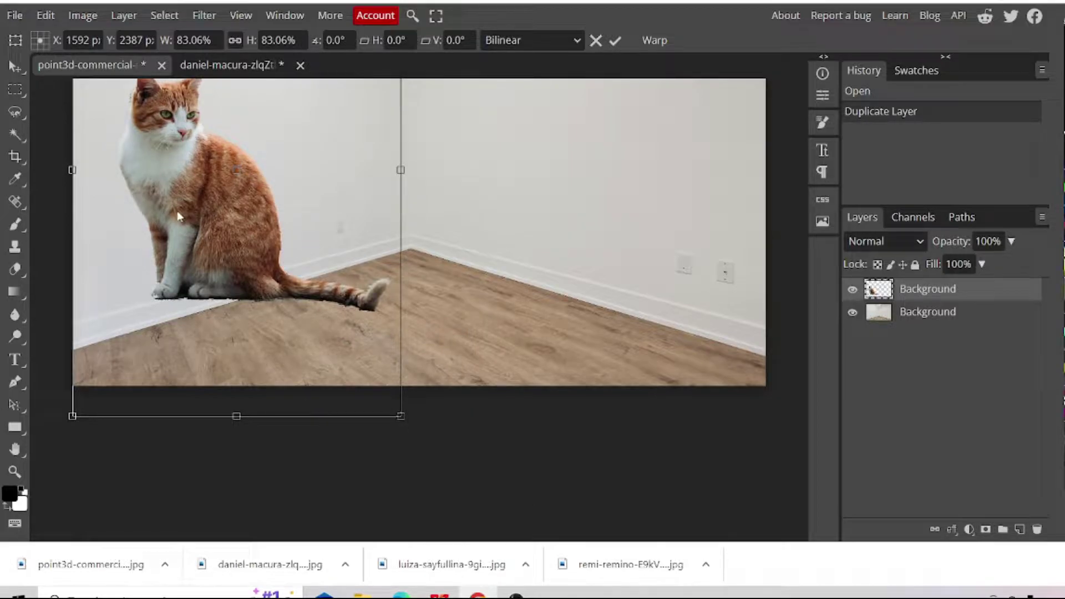
pyautogui.moveTo(244, 212)
pyautogui.mouseDown()
pyautogui.moveTo(355, 239)
pyautogui.moveTo(434, 238)
pyautogui.moveTo(420, 235)
pyautogui.mouseUp()
pyautogui.scroll(3, 420, 235)
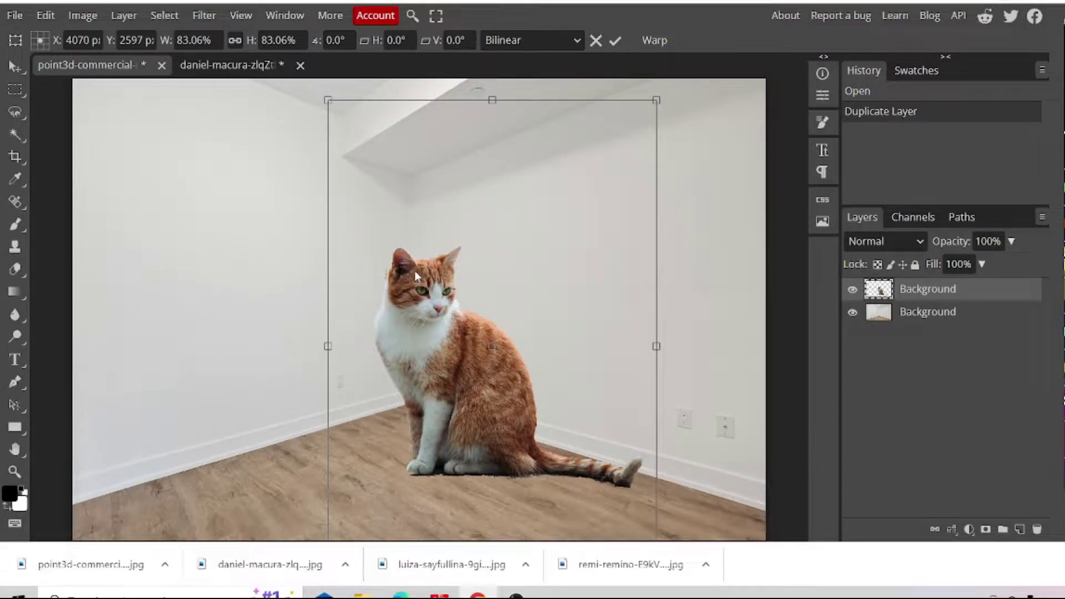
pyautogui.moveTo(458, 378); pyautogui.dragTo(446, 381)
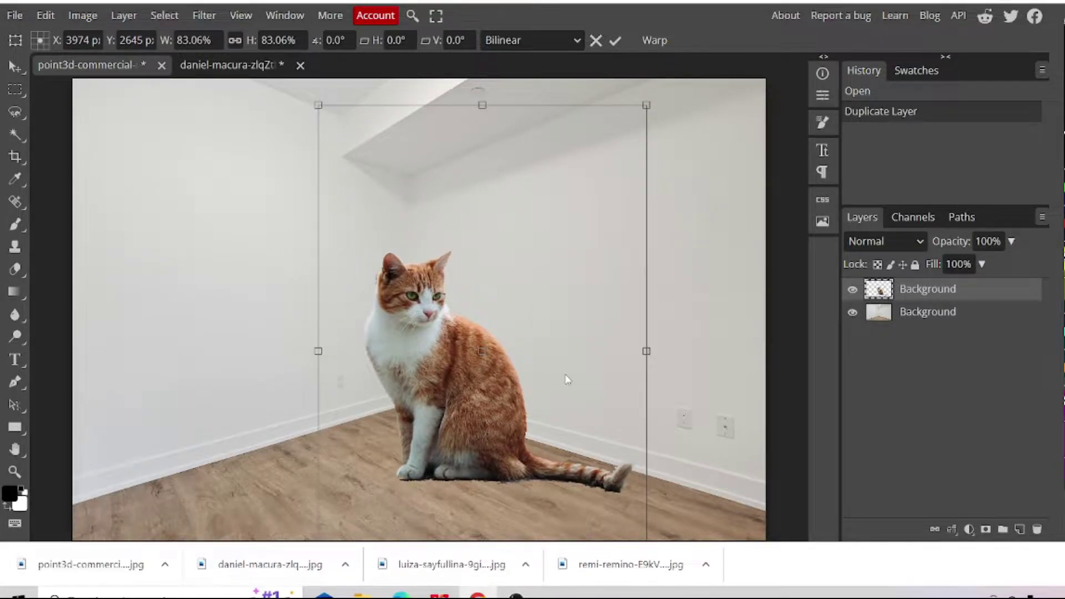
pyautogui.scroll(-2, 569, 377)
pyautogui.scroll(1, 569, 377)
pyautogui.scroll(1, 572, 379)
pyautogui.press('Return')
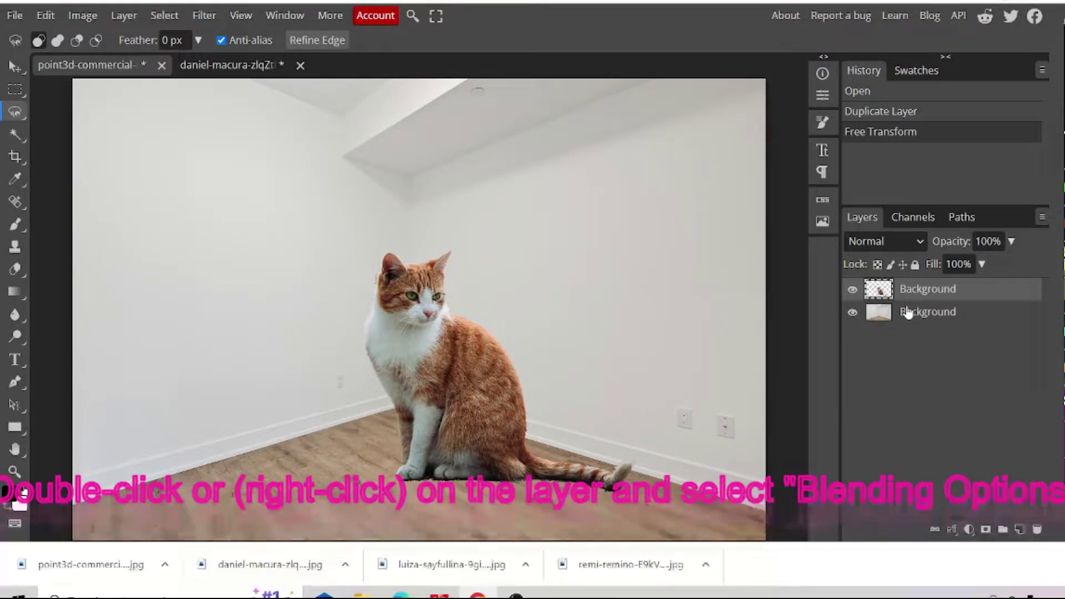
# Step: Open the Layer Style dialog for the cat layer from its thumbnail
pyautogui.doubleClick(875, 294)
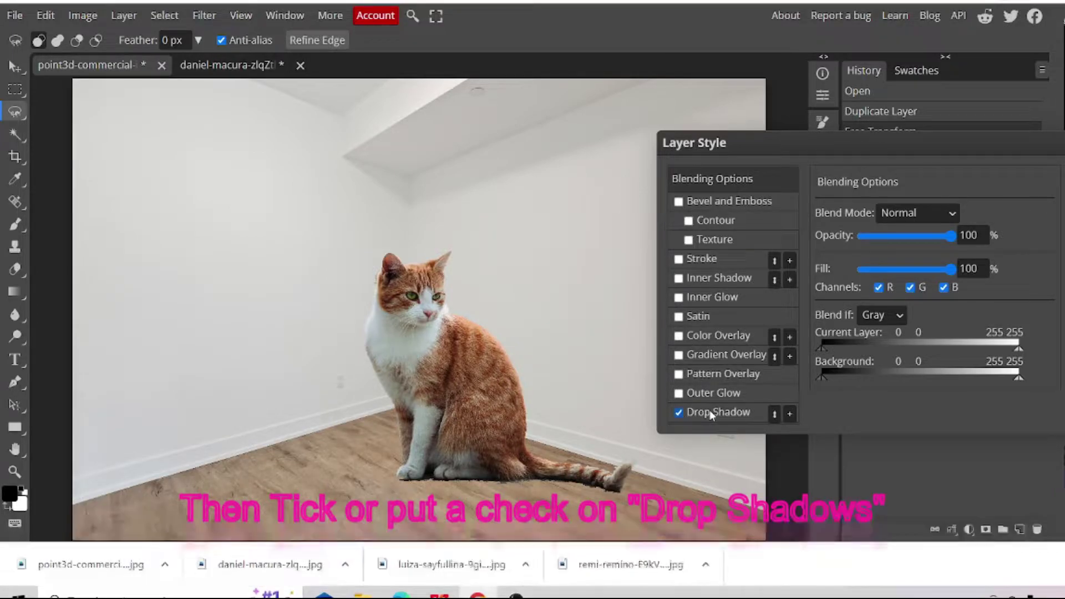
# Step: Enable Drop Shadow on the cat with a 174° angle and 174 px distance
pyautogui.click(710, 413)
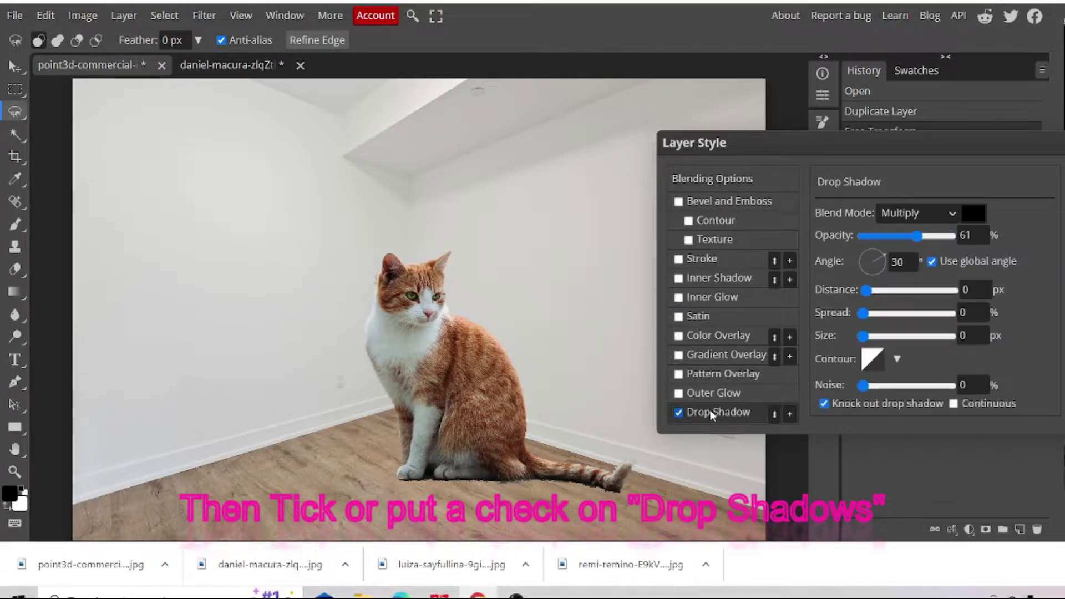
pyautogui.click(832, 268)
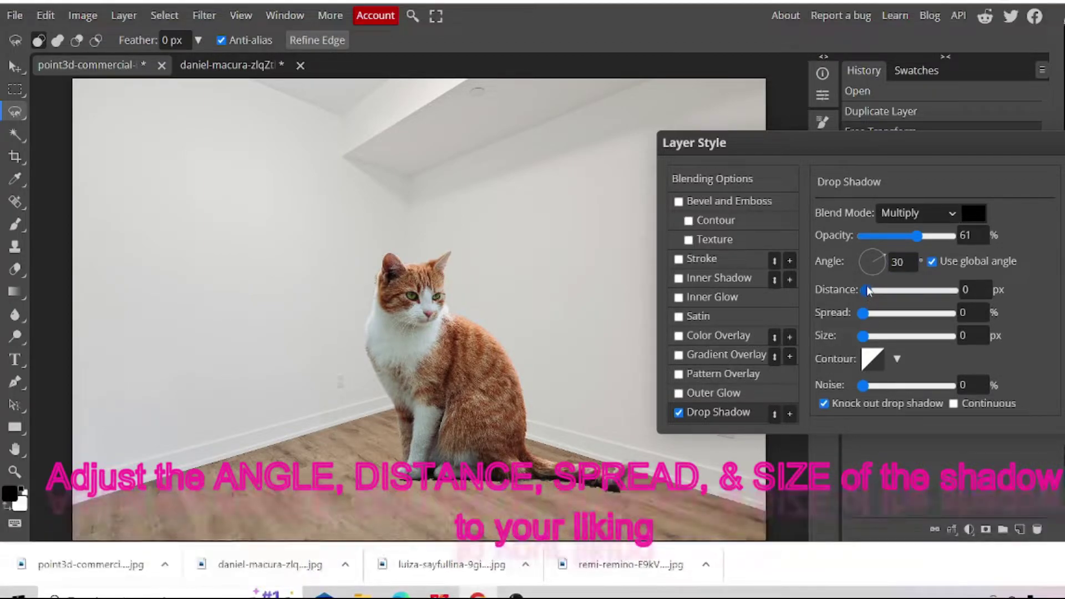
pyautogui.moveTo(885, 258); pyautogui.dragTo(858, 275)
pyautogui.moveTo(869, 293); pyautogui.dragTo(943, 291)
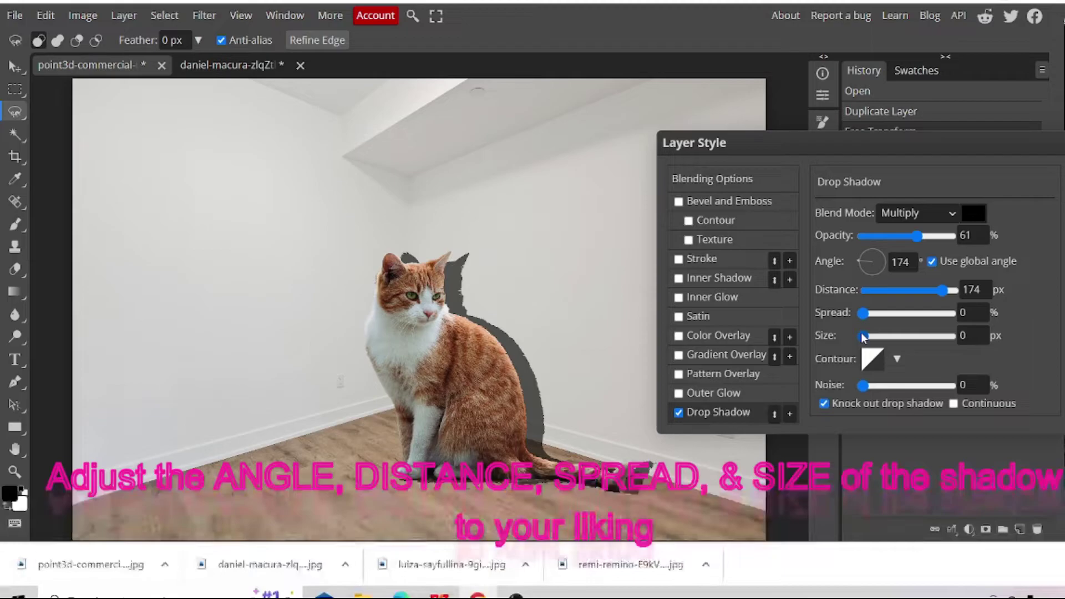
# Step: Set the drop shadow's spread to 49% and its size to 86 px
pyautogui.moveTo(863, 314); pyautogui.dragTo(930, 317)
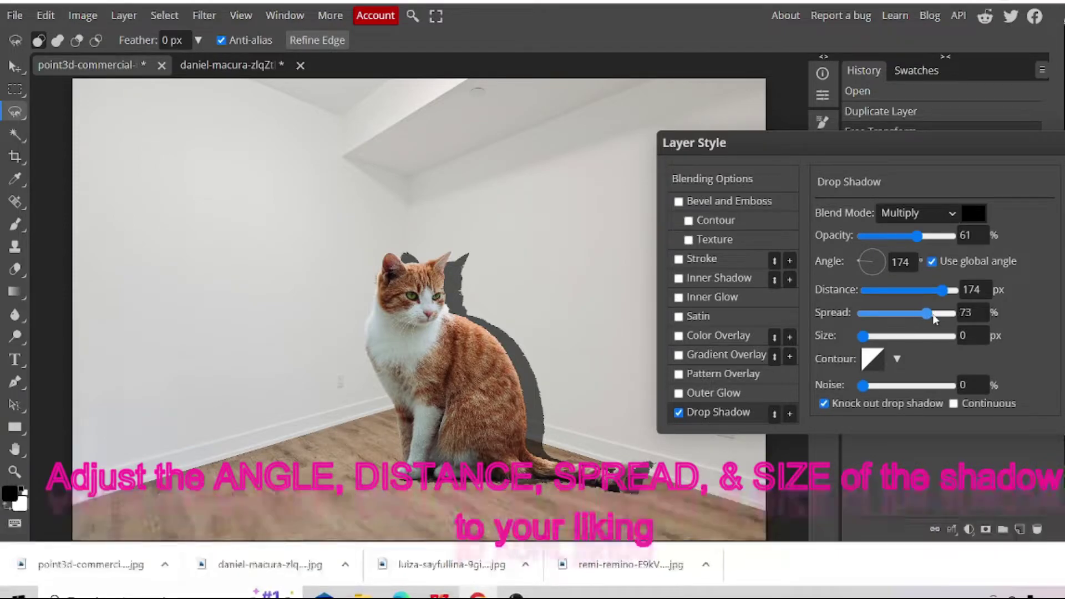
pyautogui.moveTo(929, 316); pyautogui.dragTo(935, 314)
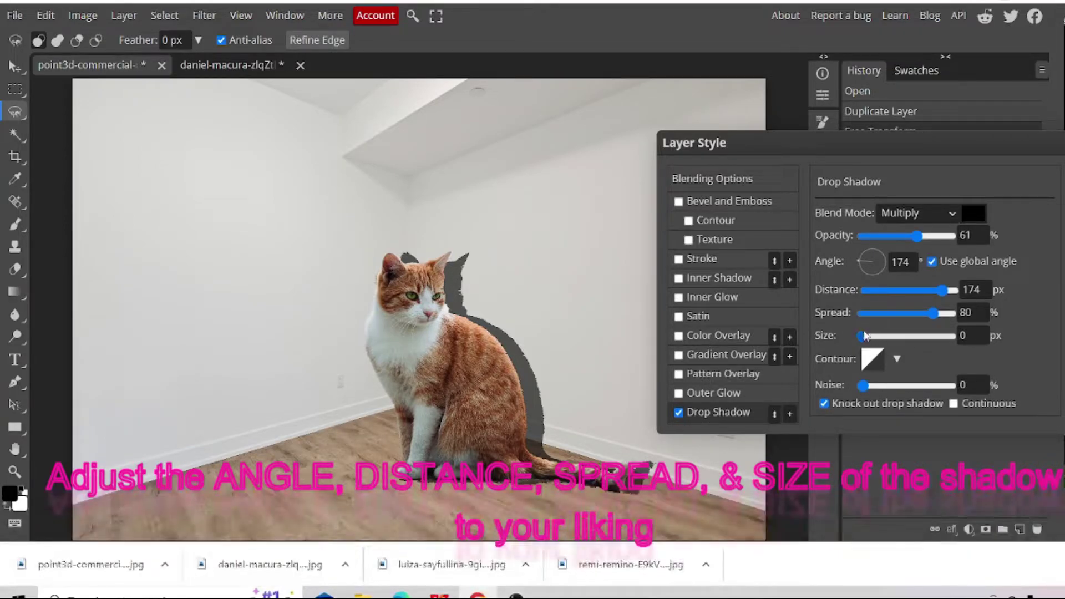
pyautogui.moveTo(889, 339); pyautogui.dragTo(926, 339)
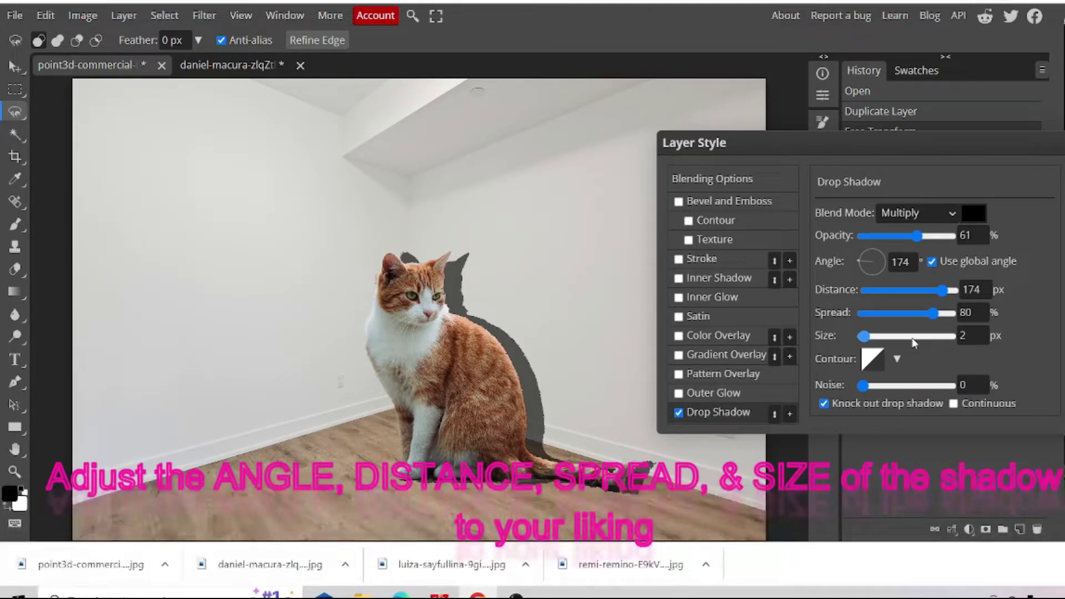
pyautogui.click(923, 336)
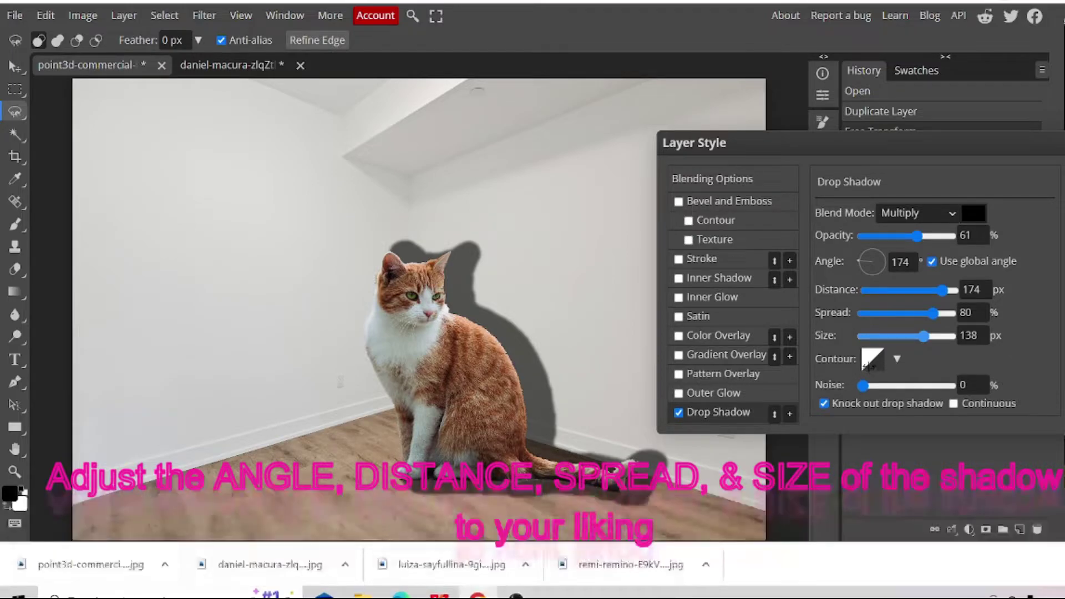
pyautogui.click(929, 336)
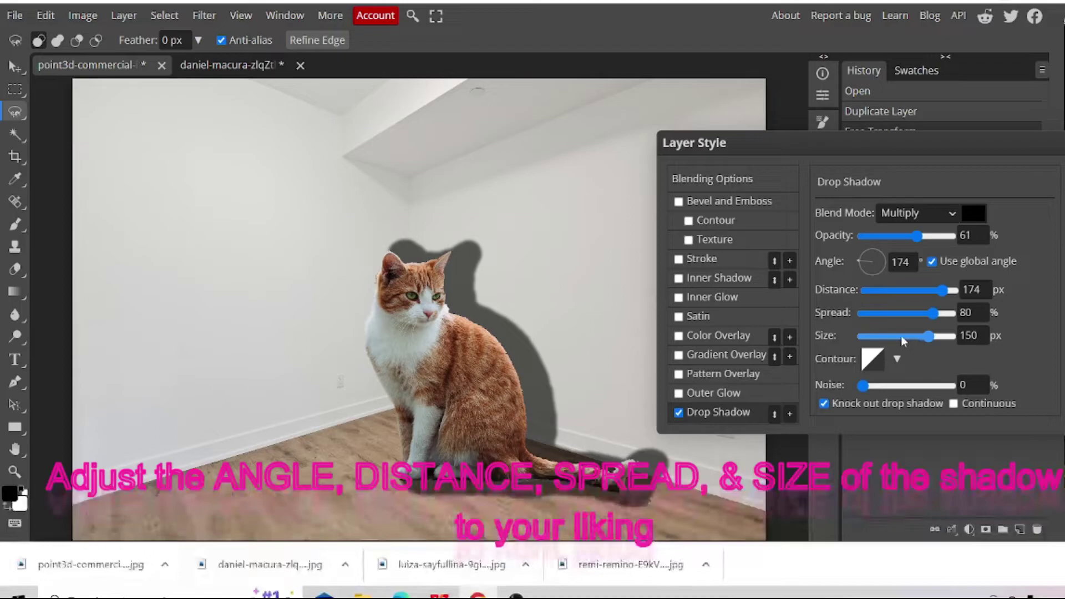
pyautogui.press('Left')
pyautogui.press('Left')
pyautogui.click(901, 337)
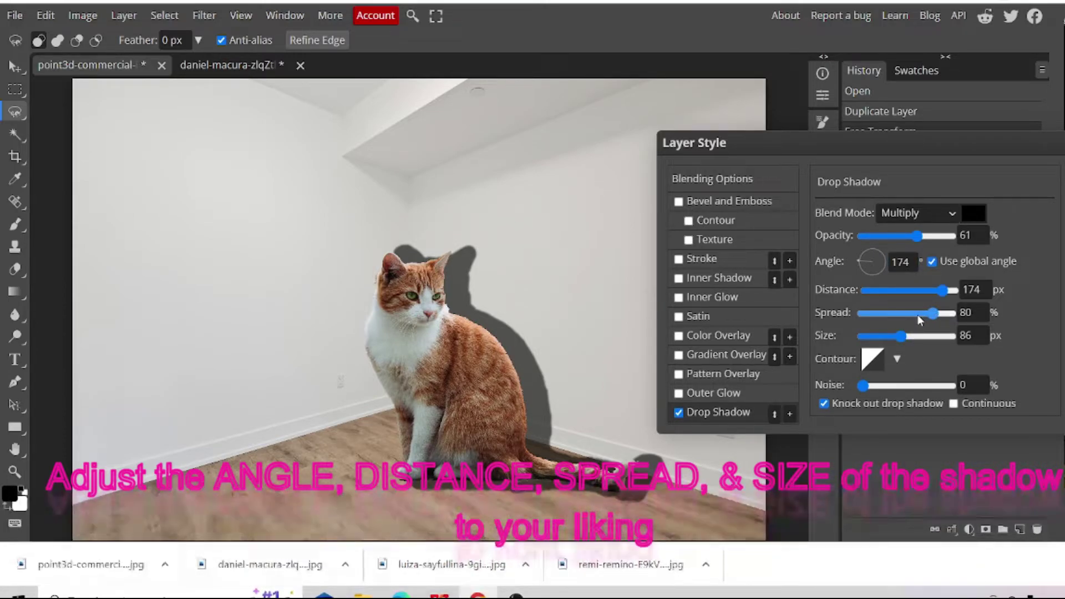
pyautogui.press('Right')
pyautogui.click(918, 313)
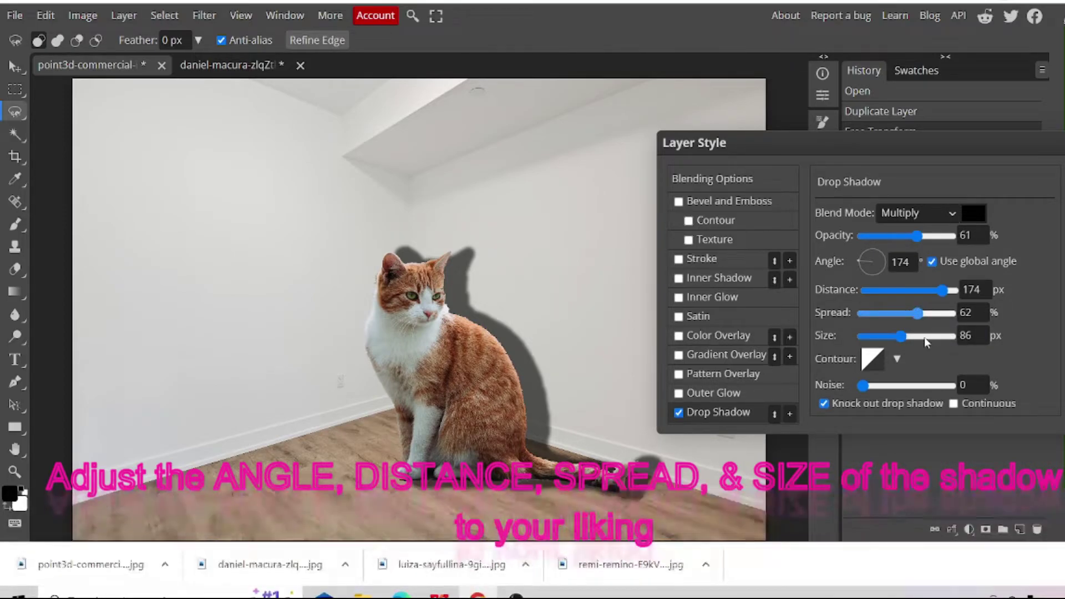
pyautogui.press('Left')
pyautogui.press('Left')
pyautogui.press('Left')
pyautogui.press('Left')
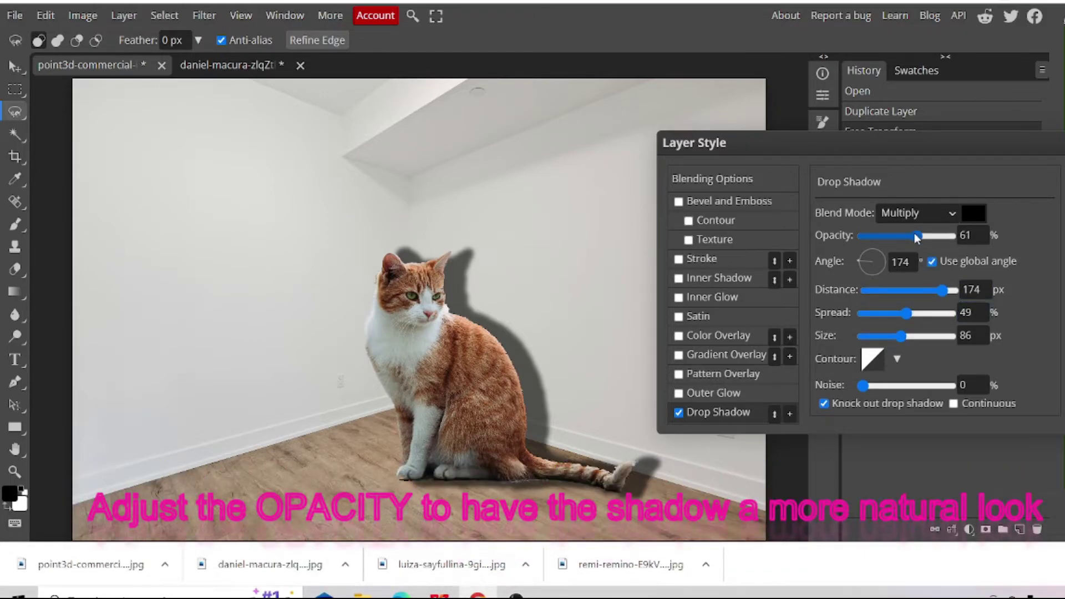
# Step: Lower the cat's drop shadow opacity to about 21%
pyautogui.moveTo(916, 236); pyautogui.dragTo(916, 236)
pyautogui.scroll(-3, 886, 235)
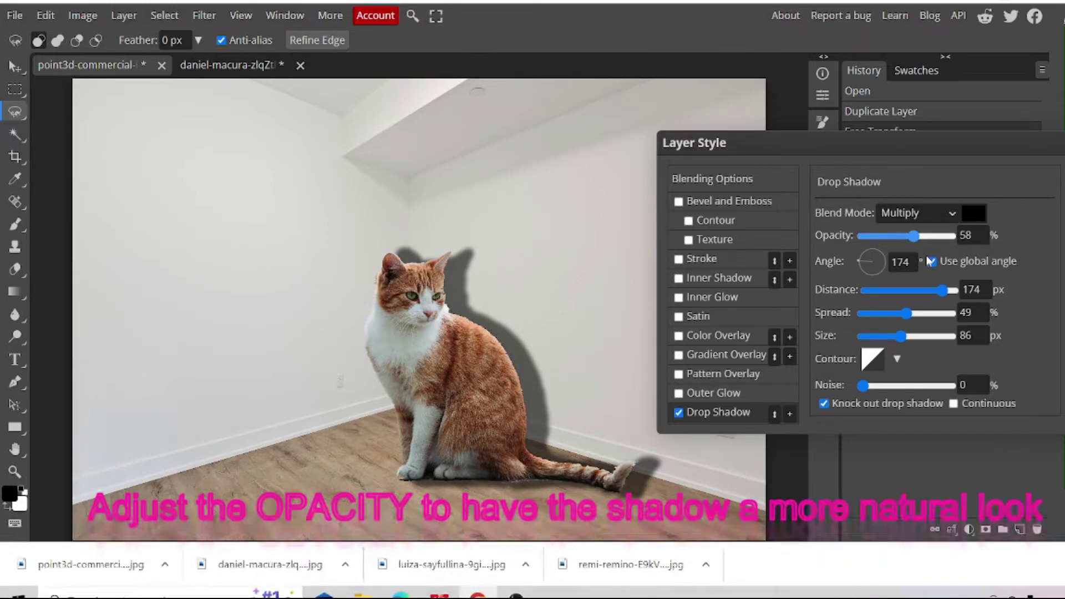
pyautogui.scroll(-15, 937, 240)
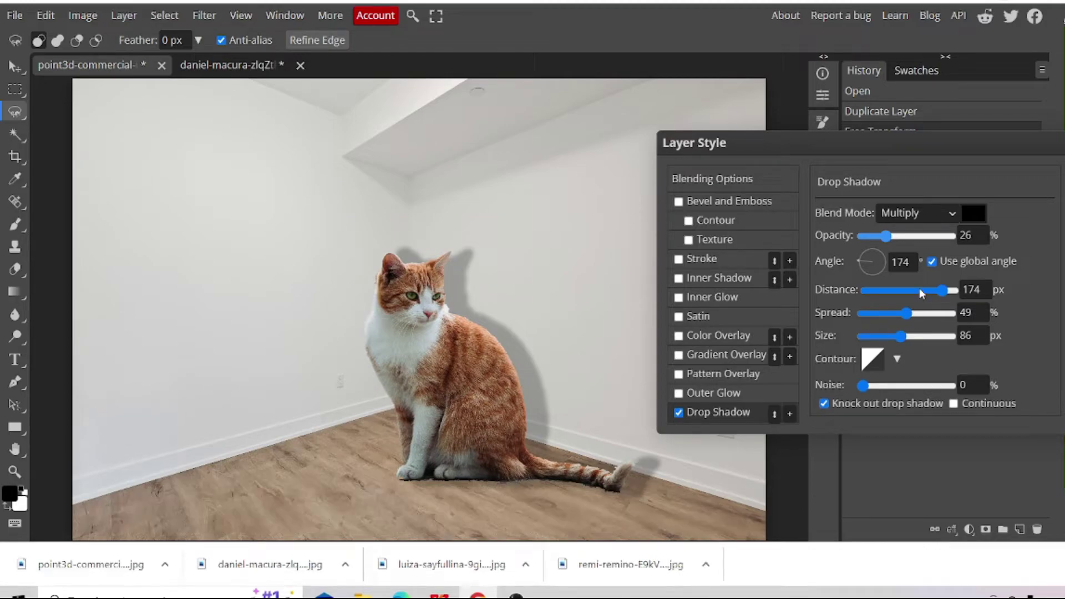
pyautogui.moveTo(886, 235); pyautogui.dragTo(894, 236)
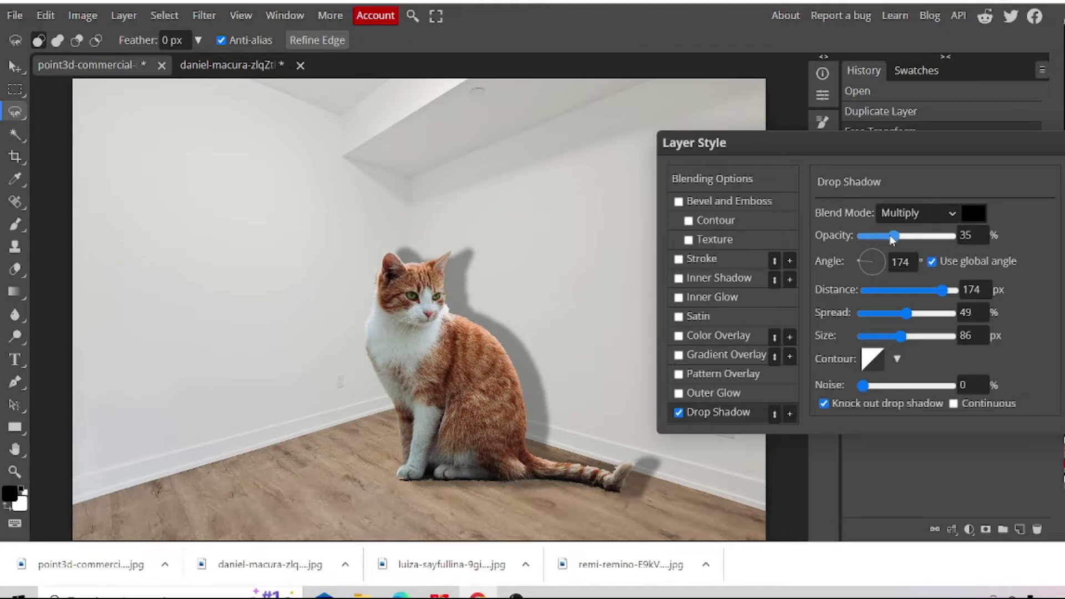
pyautogui.moveTo(890, 235); pyautogui.dragTo(886, 235)
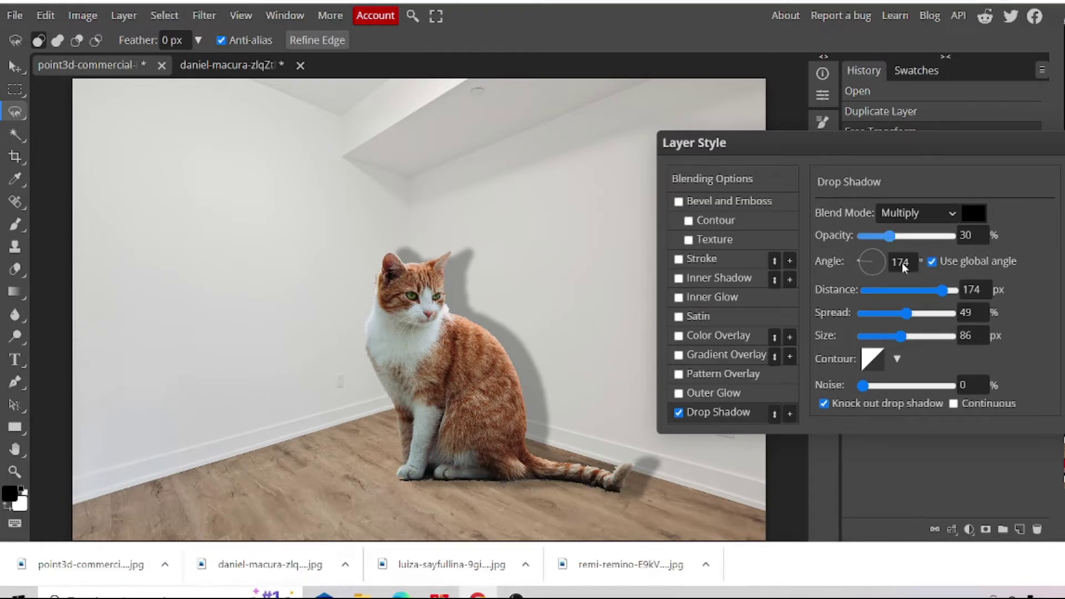
pyautogui.press('Left')
pyautogui.press('Left')
pyautogui.press('Left')
pyautogui.press('Left')
pyautogui.press('Left')
pyautogui.press('Left')
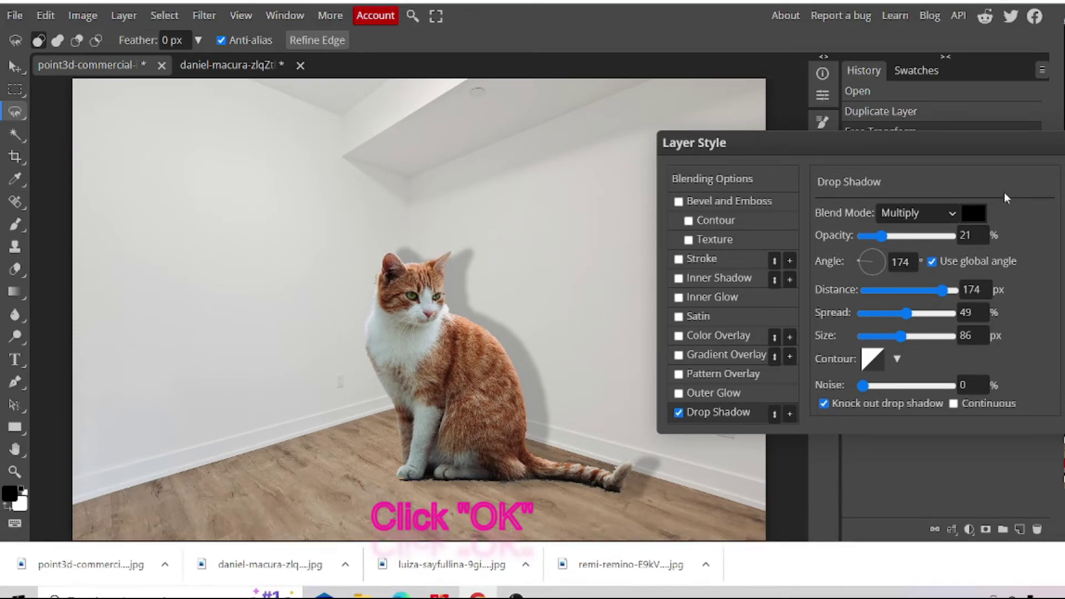
pyautogui.press('Return')
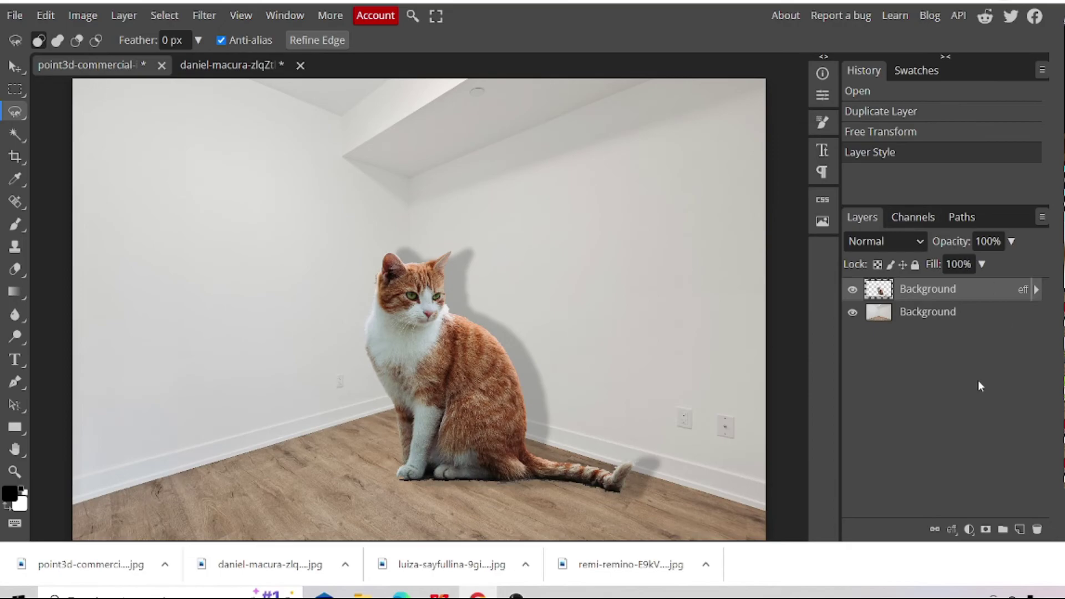